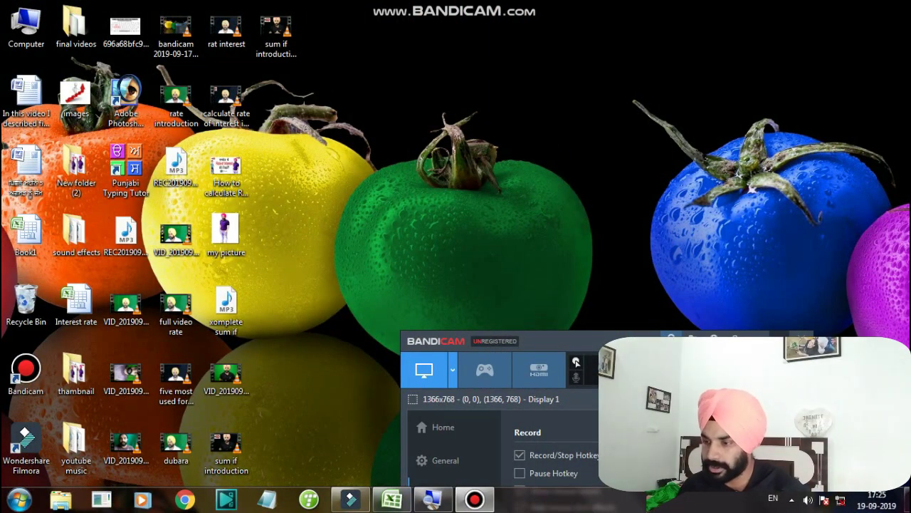
Refresh the desktop icons and bring the Sumif workbook to the front
{"action": "right_click", "coordinate": [538, 255]}
{"action": "left_click", "coordinate": [573, 293]}
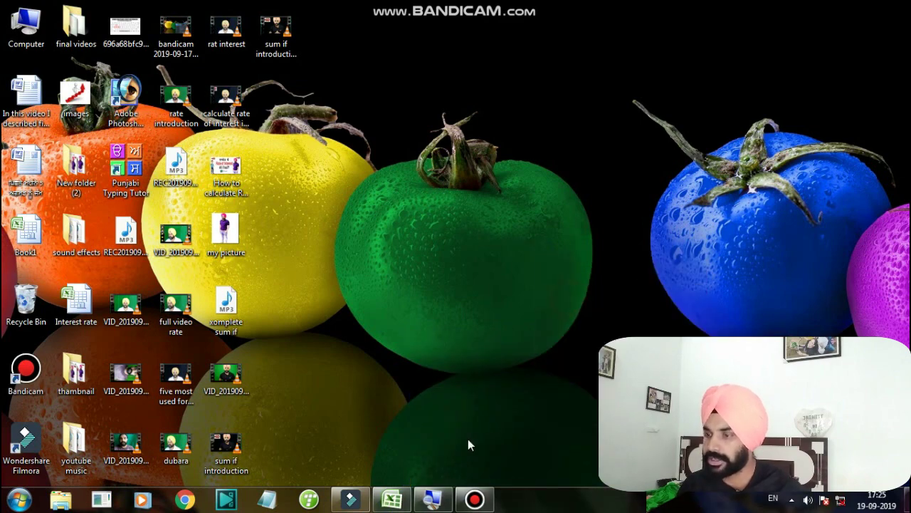
{"action": "left_click", "coordinate": [392, 499]}
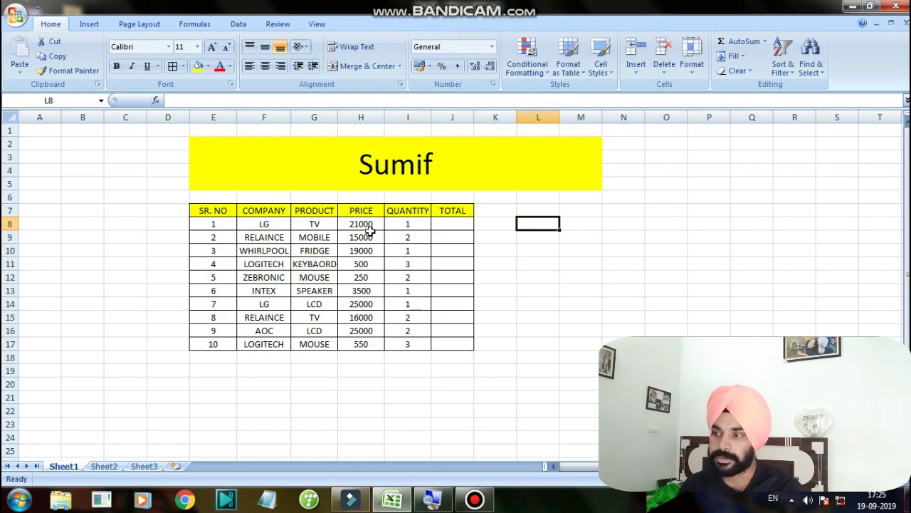
{"action": "left_click", "coordinate": [401, 222]}
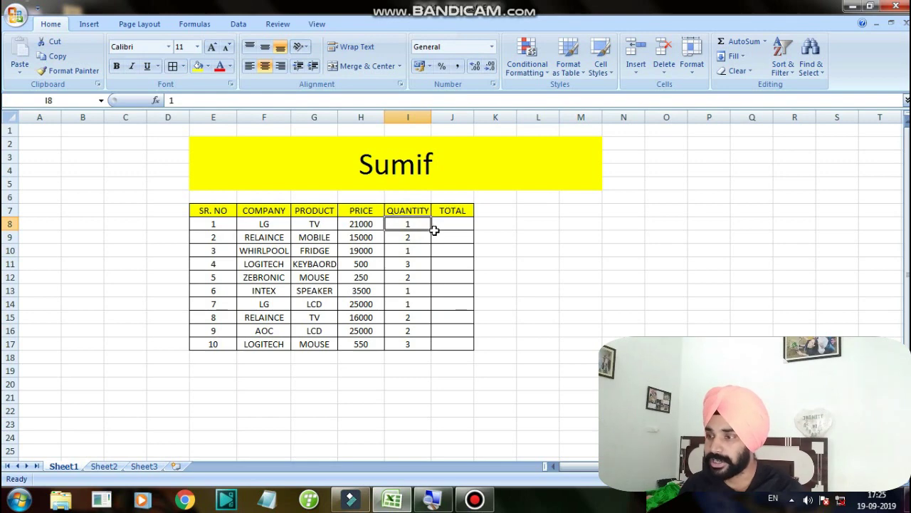
{"action": "left_click", "coordinate": [436, 227]}
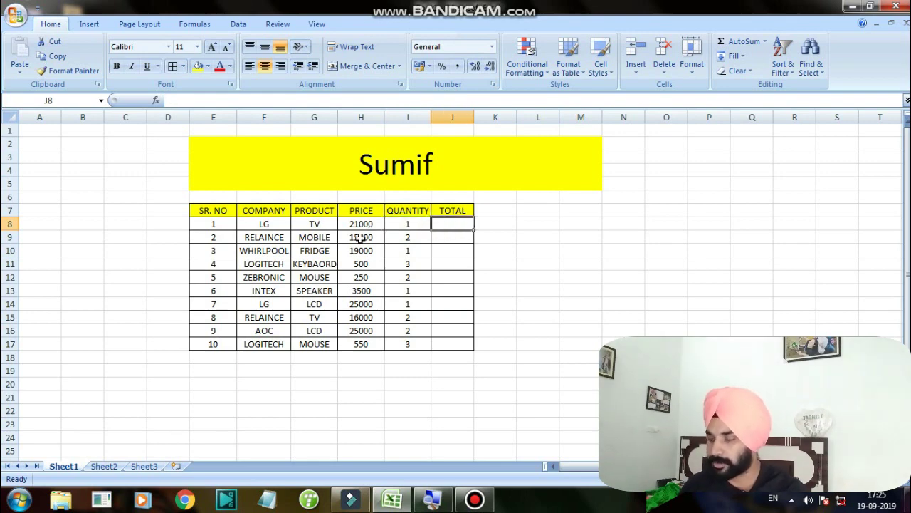
{"action": "type", "text": "="}
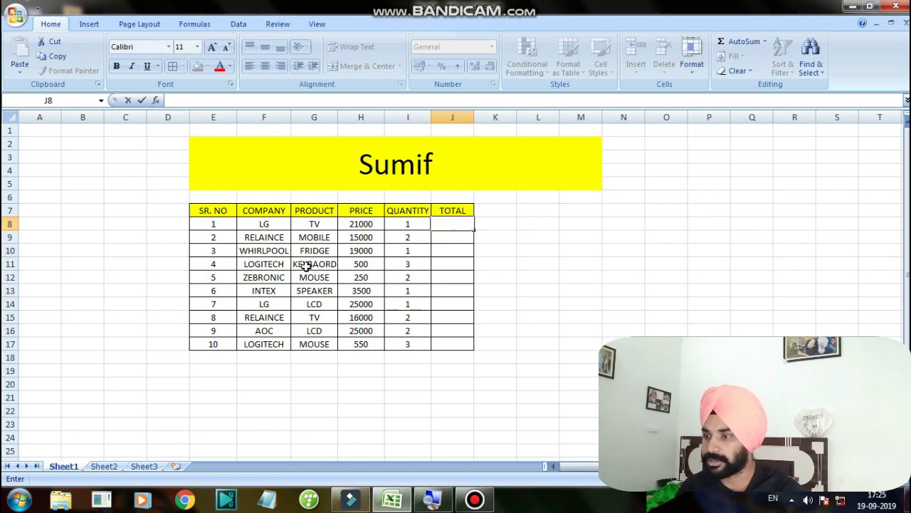
{"action": "key", "text": "Escape"}
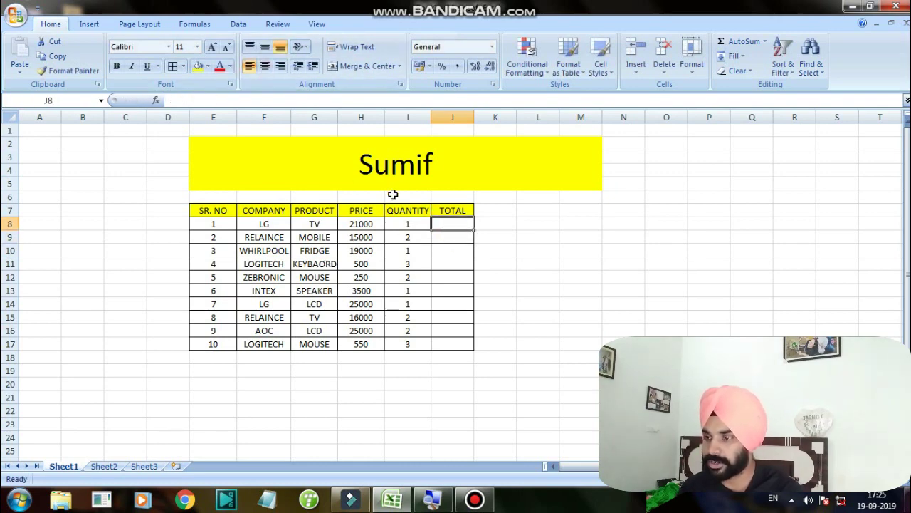
{"action": "type", "text": "="}
Enter the total formula =H8*I8 in J8
{"action": "left_click", "coordinate": [372, 223]}
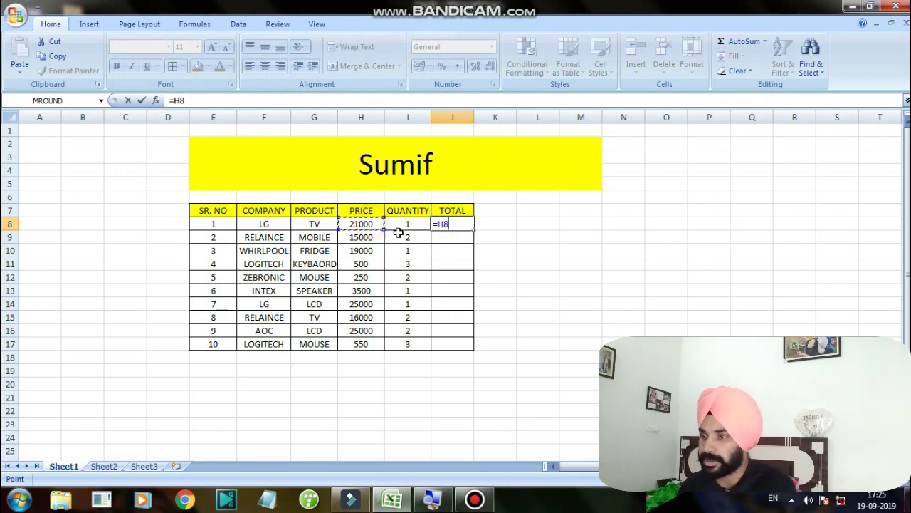
{"action": "type", "text": "*"}
{"action": "left_click", "coordinate": [403, 225]}
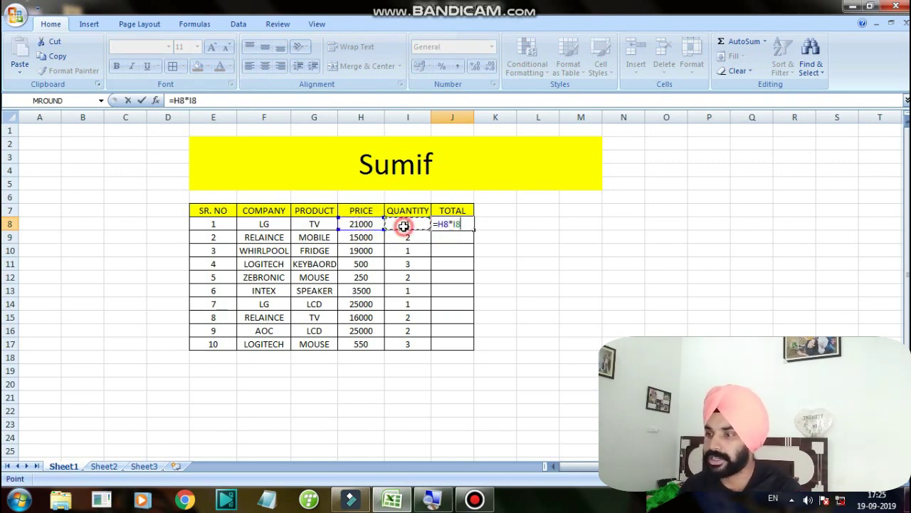
{"action": "key", "text": "Return"}
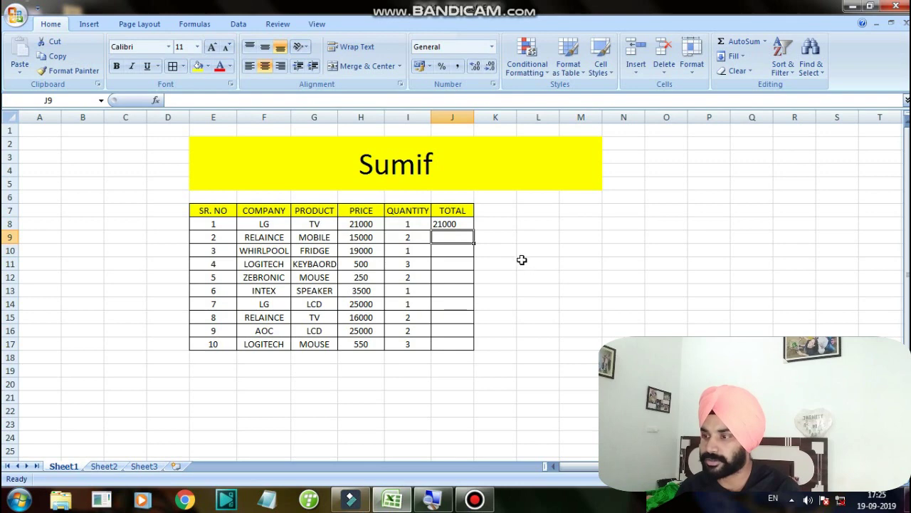
Fill the J8 formula down to J17, centre J8:J17, then select J21
{"action": "left_click", "coordinate": [463, 223]}
{"action": "left_click_drag", "start_coordinate": [474, 231], "coordinate": [467, 339]}
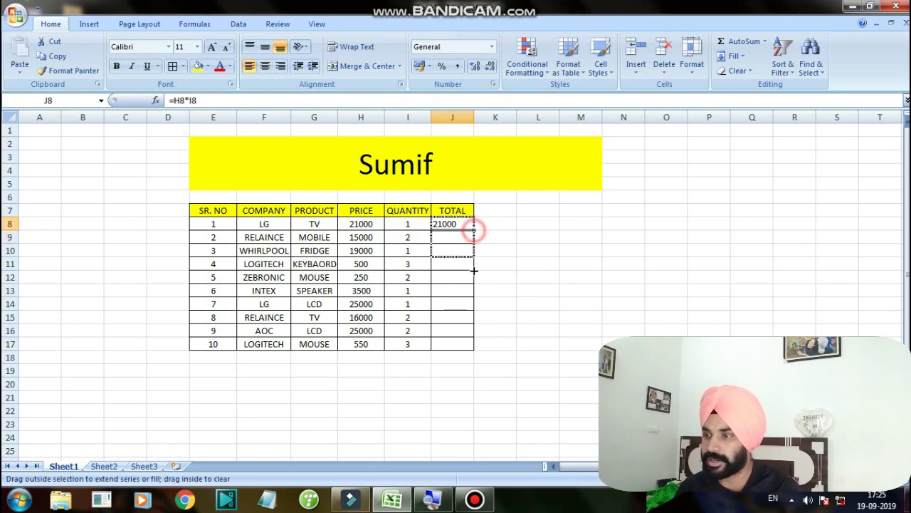
{"action": "left_click", "coordinate": [265, 66]}
{"action": "left_click", "coordinate": [442, 383]}
{"action": "scroll", "coordinate": [425, 374], "scroll_direction": "down", "scroll_amount": 1}
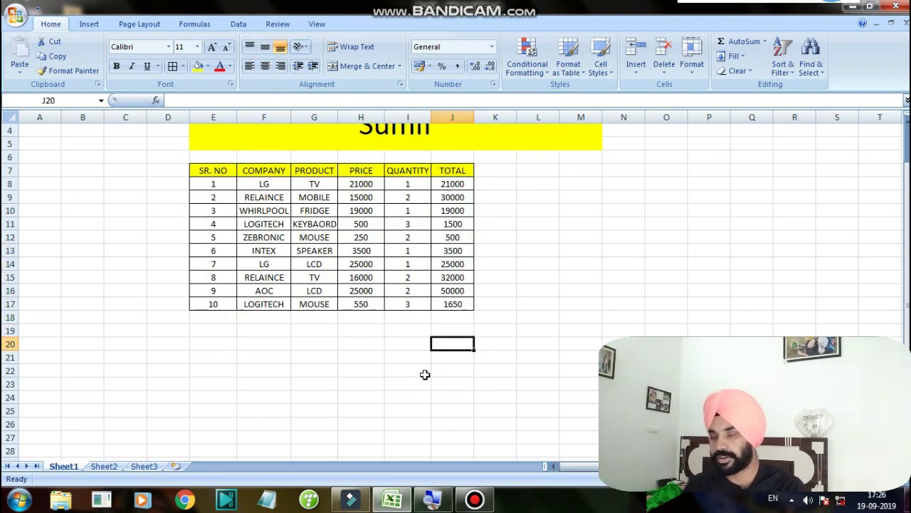
{"action": "scroll", "coordinate": [424, 364], "scroll_direction": "down", "scroll_amount": 1}
{"action": "left_click", "coordinate": [459, 316]}
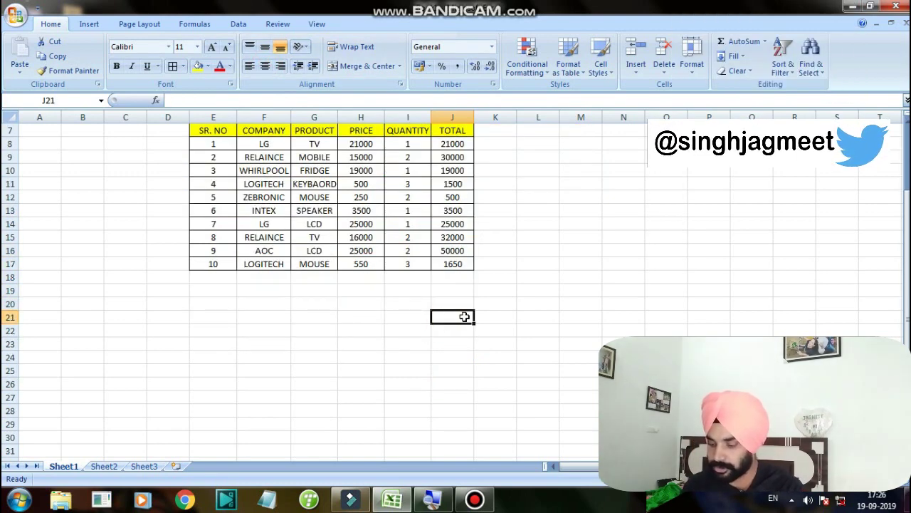
Build =SUMIF(F8:F17,I21,J8:J17 in J21 to total sales by company
{"action": "type", "text": "=SU"}
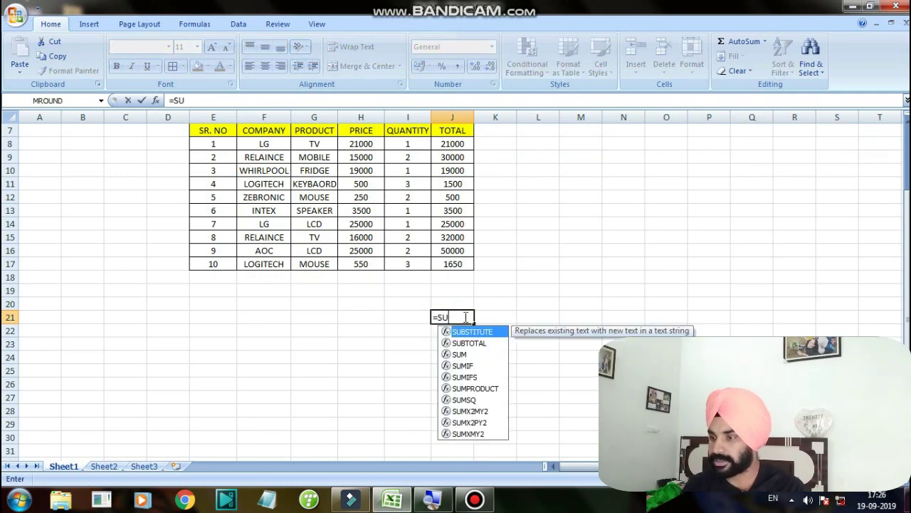
{"action": "type", "text": "MIF("}
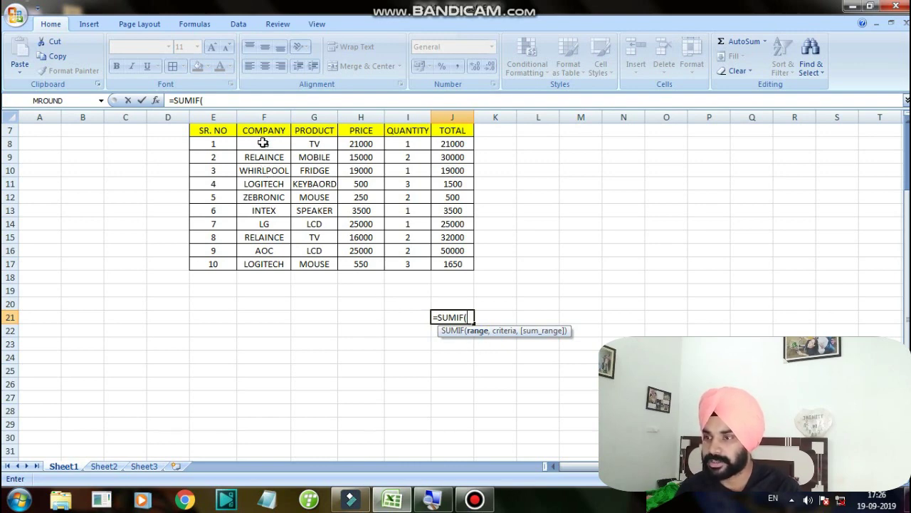
{"action": "left_click_drag", "start_coordinate": [263, 143], "coordinate": [268, 263]}
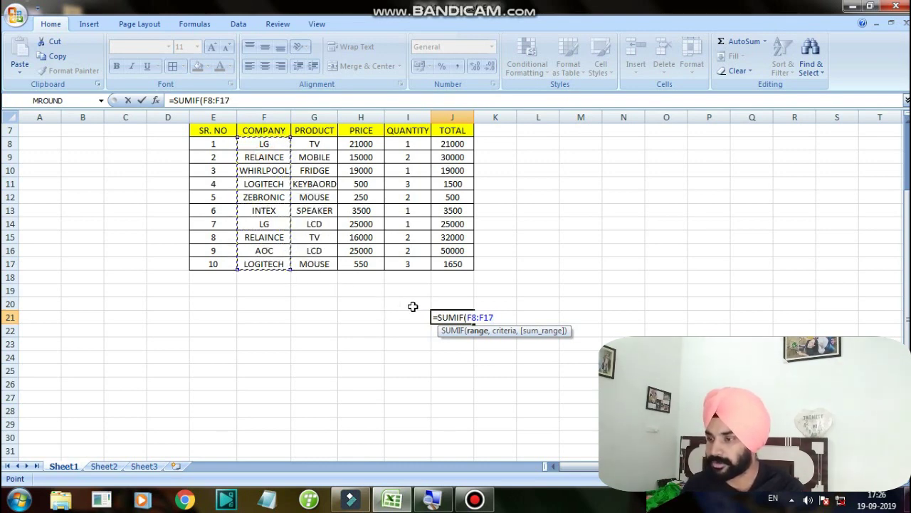
{"action": "type", "text": ","}
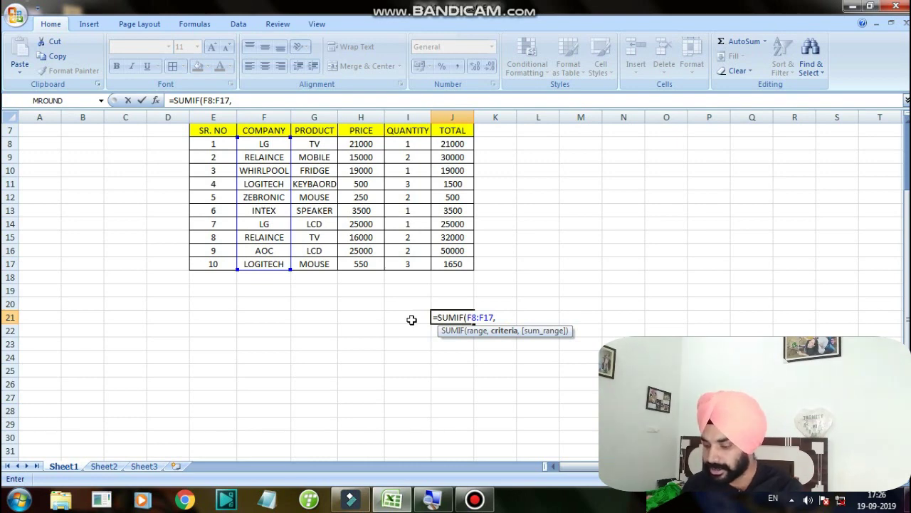
{"action": "left_click", "coordinate": [412, 320]}
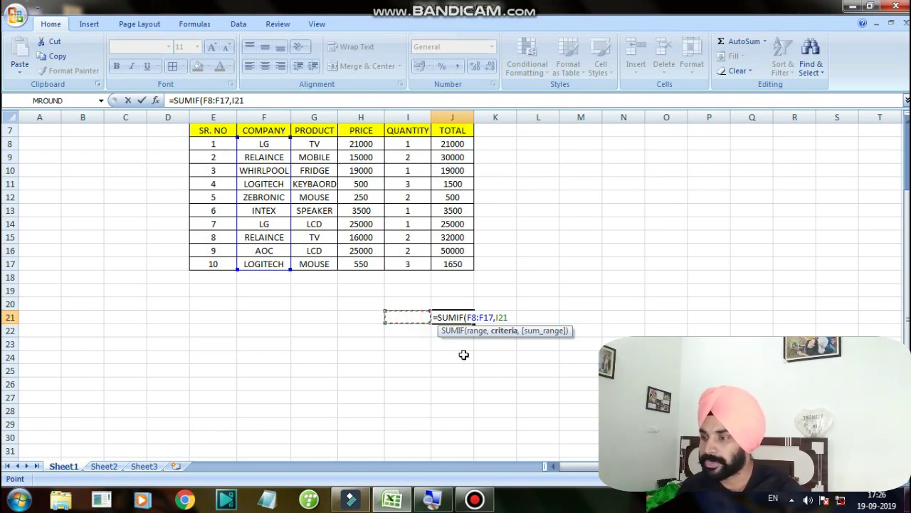
{"action": "type", "text": ","}
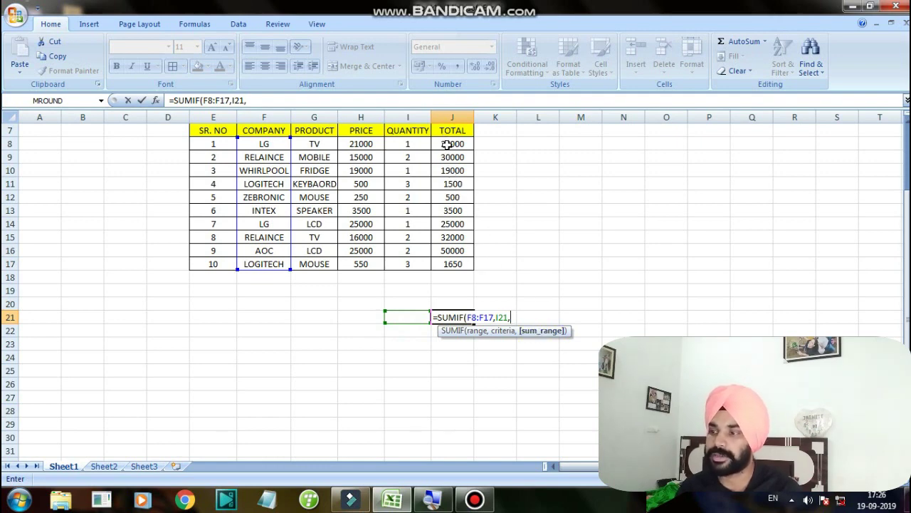
{"action": "left_click_drag", "start_coordinate": [448, 144], "coordinate": [454, 263]}
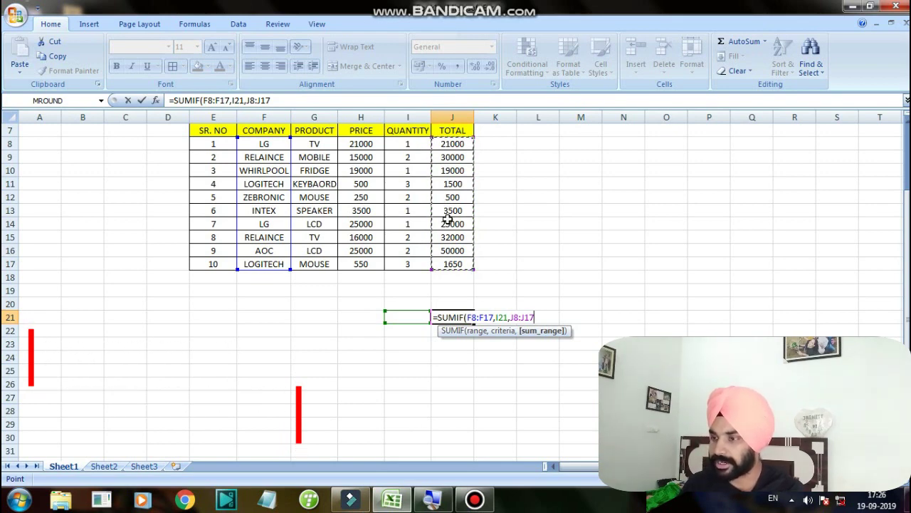
Close and commit the J21 SUMIF, then enter LG in I21 to get 46000
{"action": "type", "text": ")"}
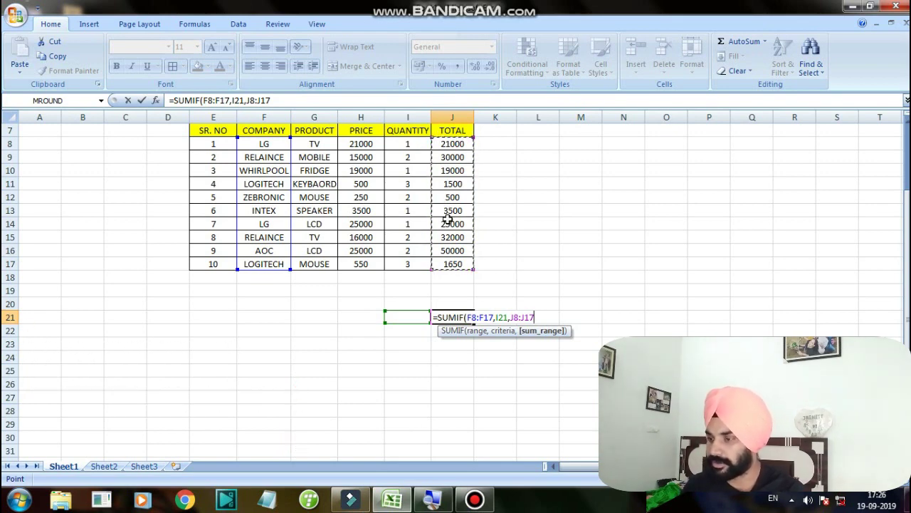
{"action": "key", "text": "Return"}
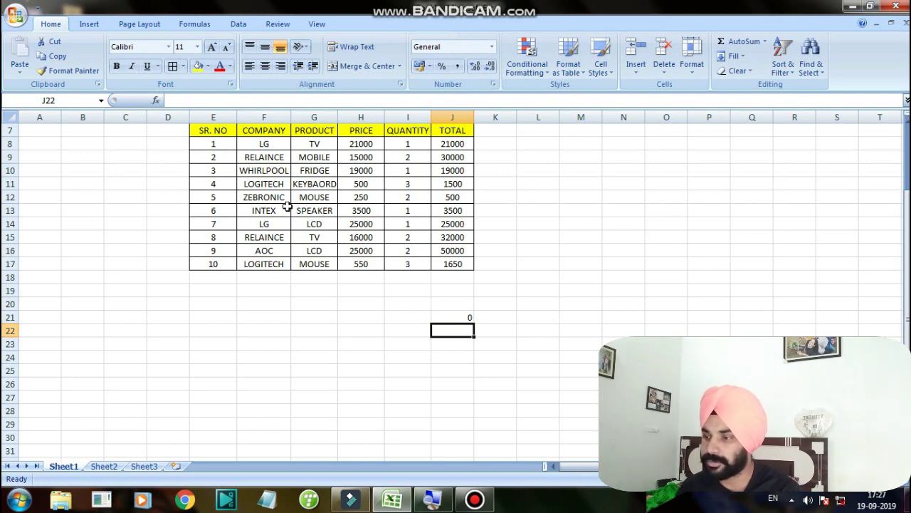
{"action": "left_click", "coordinate": [416, 318]}
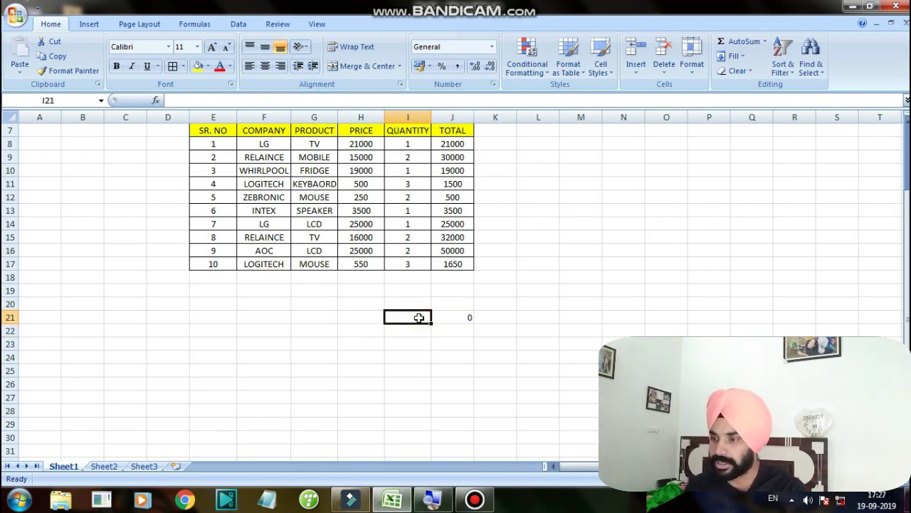
{"action": "type", "text": "LG"}
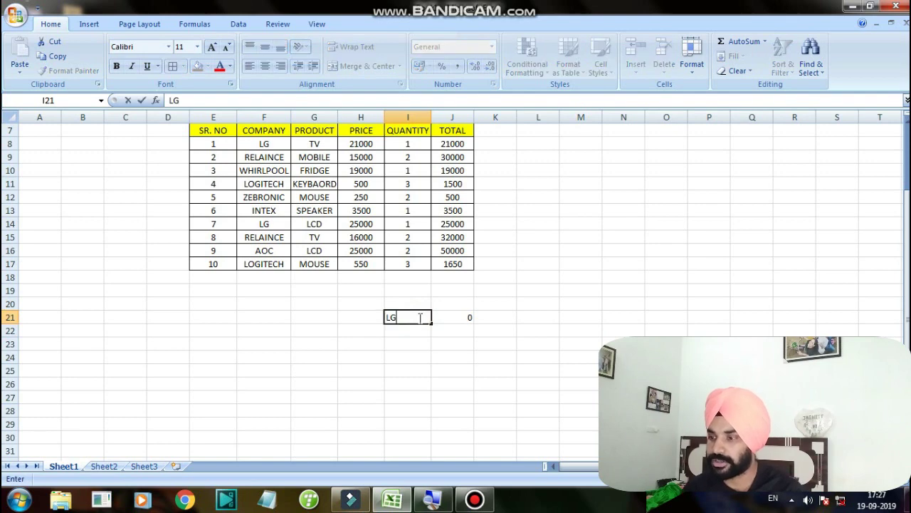
{"action": "key", "text": "Return"}
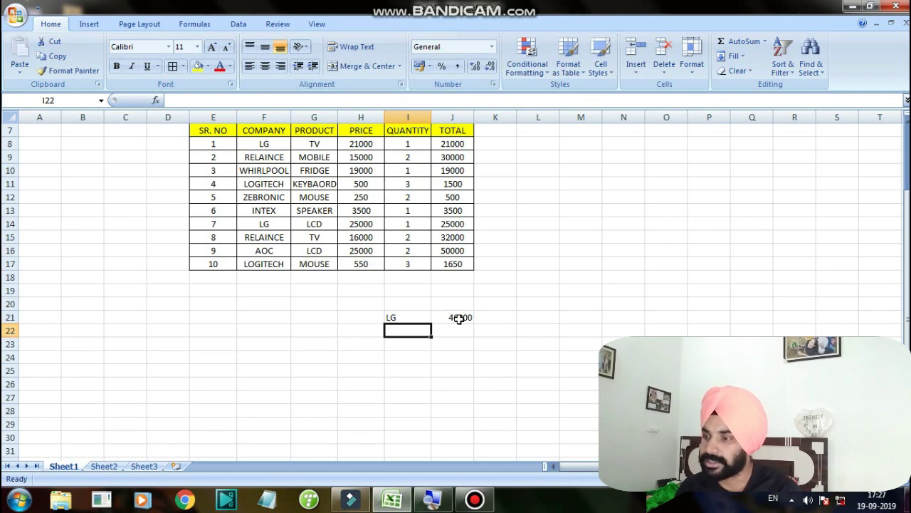
{"action": "left_click", "coordinate": [459, 315]}
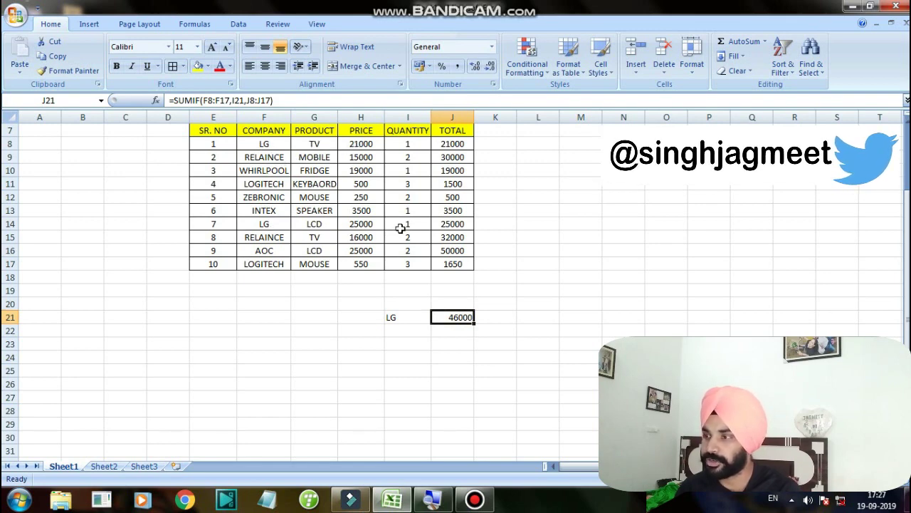
Enter 21000 in L8 and 25000 in L9, then AutoSum them into L10
{"action": "left_click", "coordinate": [539, 143]}
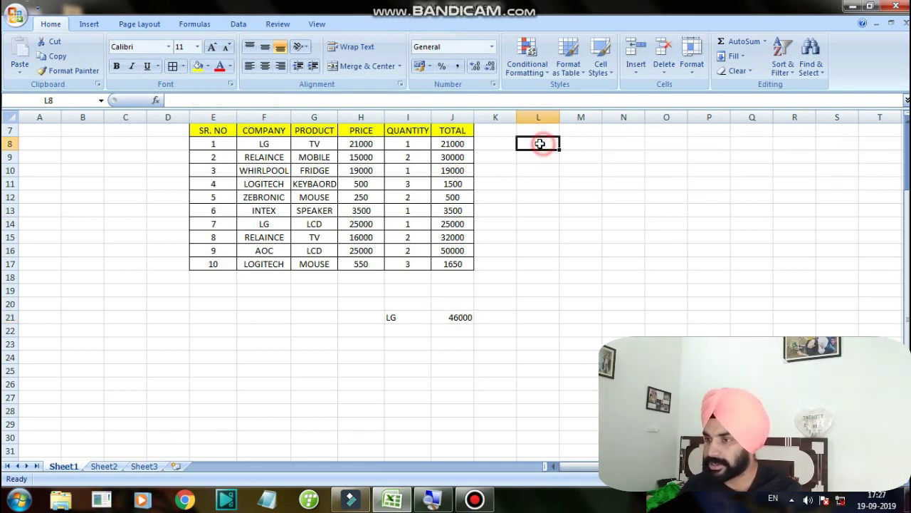
{"action": "type", "text": "21000"}
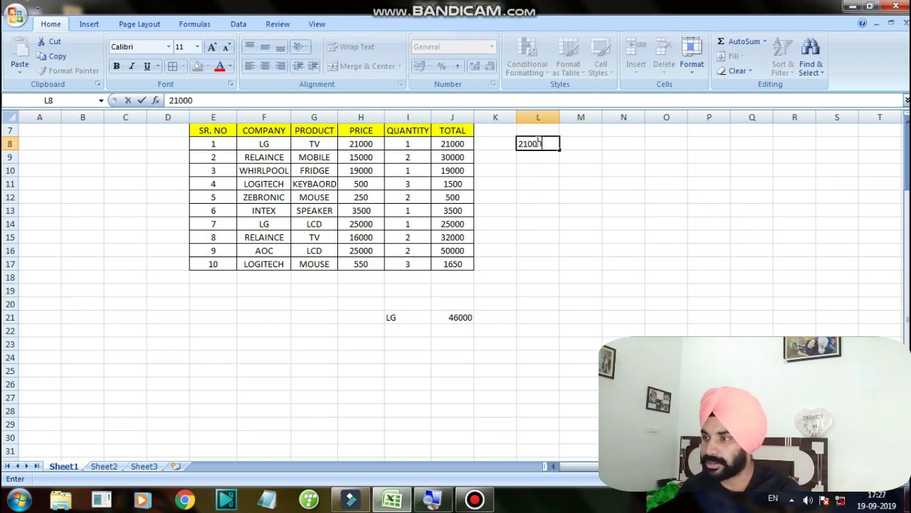
{"action": "key", "text": "Tab"}
{"action": "left_click", "coordinate": [548, 156]}
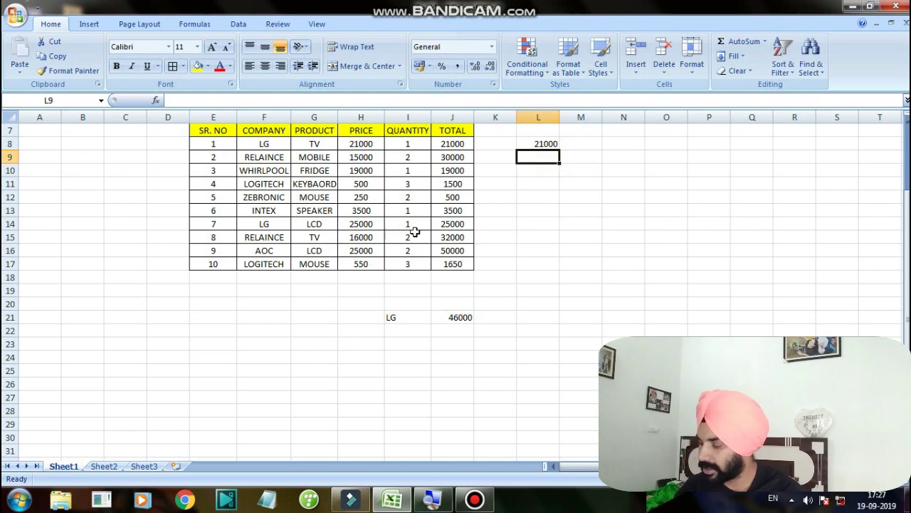
{"action": "type", "text": "25000"}
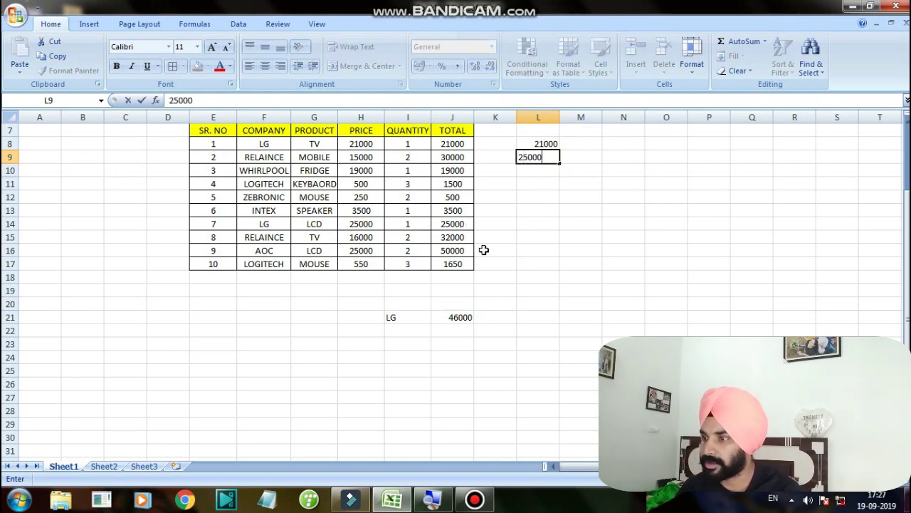
{"action": "left_click", "coordinate": [539, 238]}
{"action": "left_click_drag", "start_coordinate": [545, 143], "coordinate": [541, 171]}
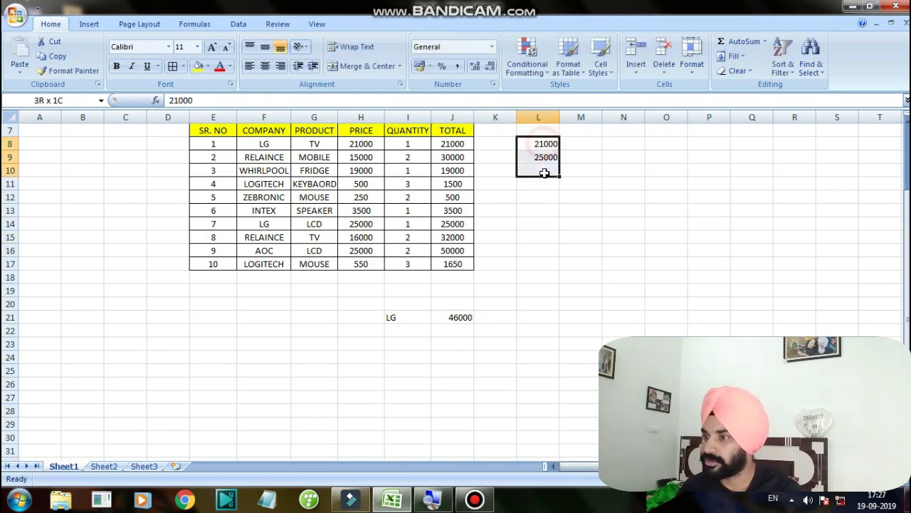
{"action": "left_click", "coordinate": [735, 41]}
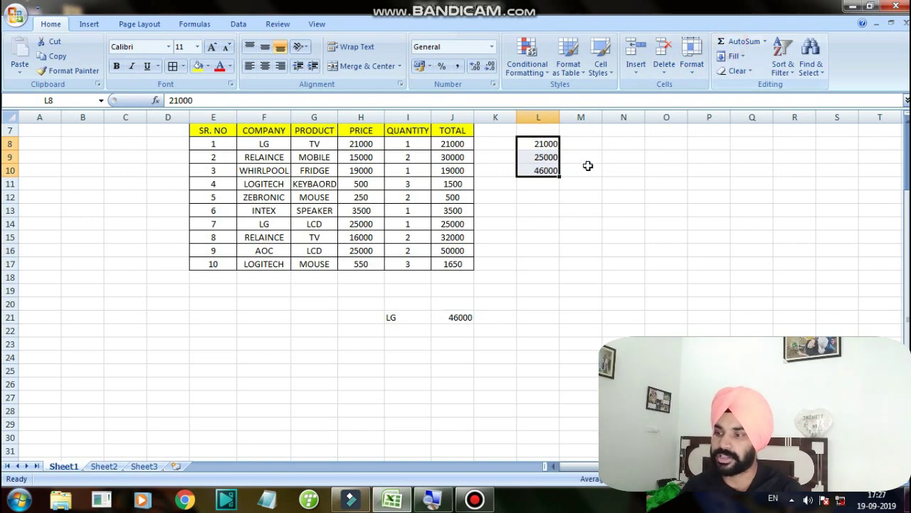
Compare L10's 46000 with J21, then start a =SUMIF( formula in J23
{"action": "left_click", "coordinate": [555, 181]}
{"action": "left_click", "coordinate": [554, 171]}
{"action": "left_click", "coordinate": [492, 290]}
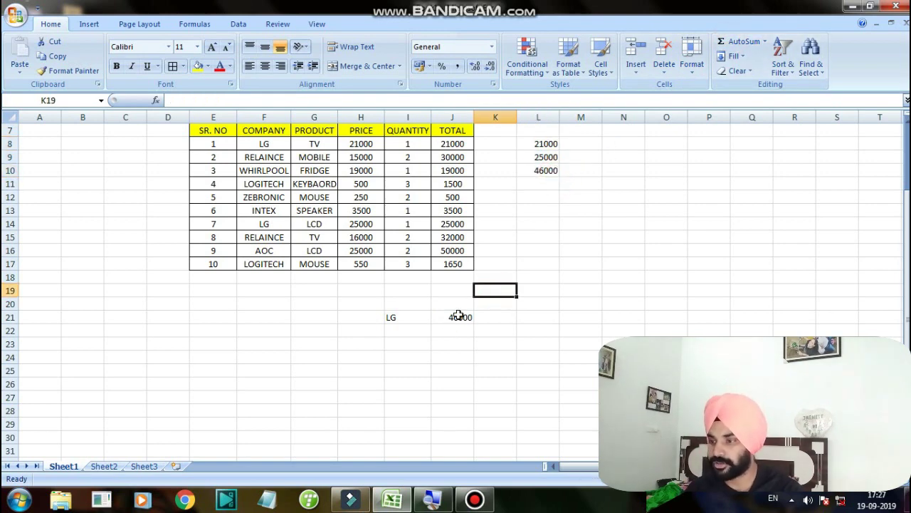
{"action": "left_click", "coordinate": [460, 317]}
{"action": "left_click", "coordinate": [448, 369]}
{"action": "left_click", "coordinate": [445, 343]}
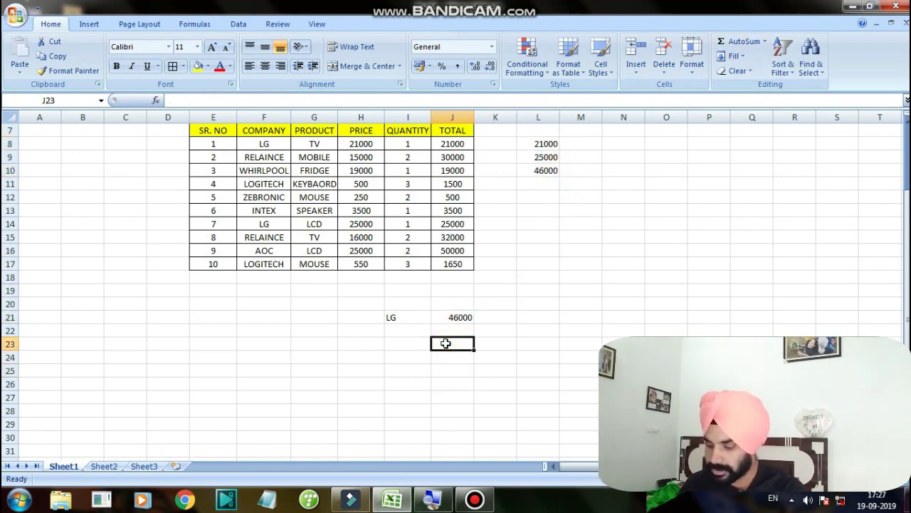
{"action": "type", "text": "=SUMIF"}
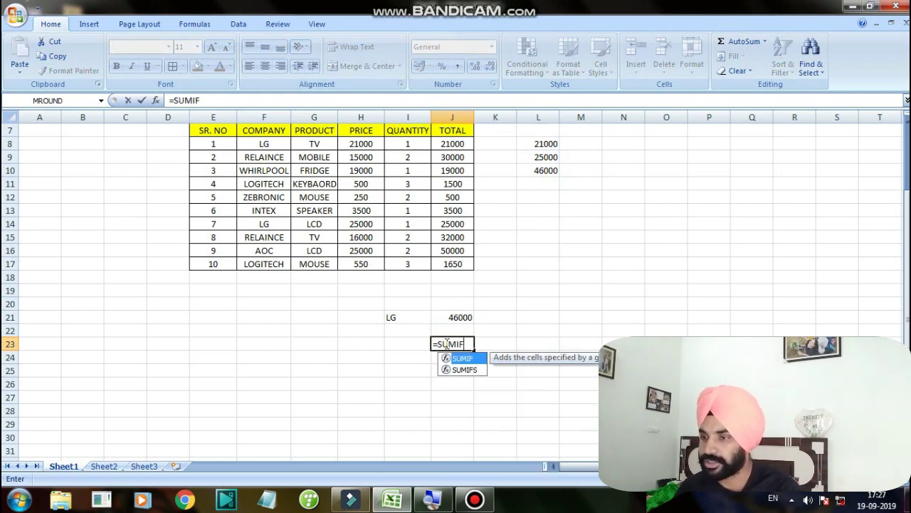
{"action": "type", "text": "("}
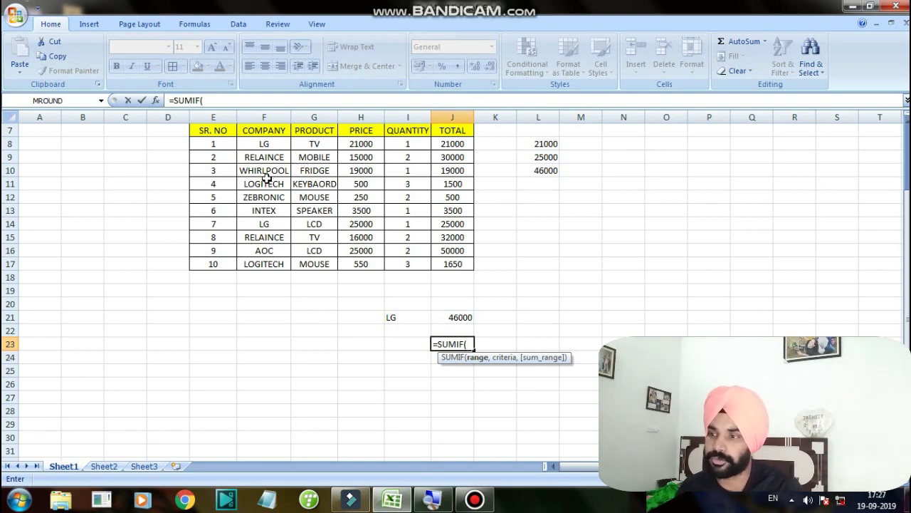
Complete J23 as =SUMIF(G8:G17,I23,J8:J17), which returns 0 for now
{"action": "left_click_drag", "start_coordinate": [315, 145], "coordinate": [315, 261]}
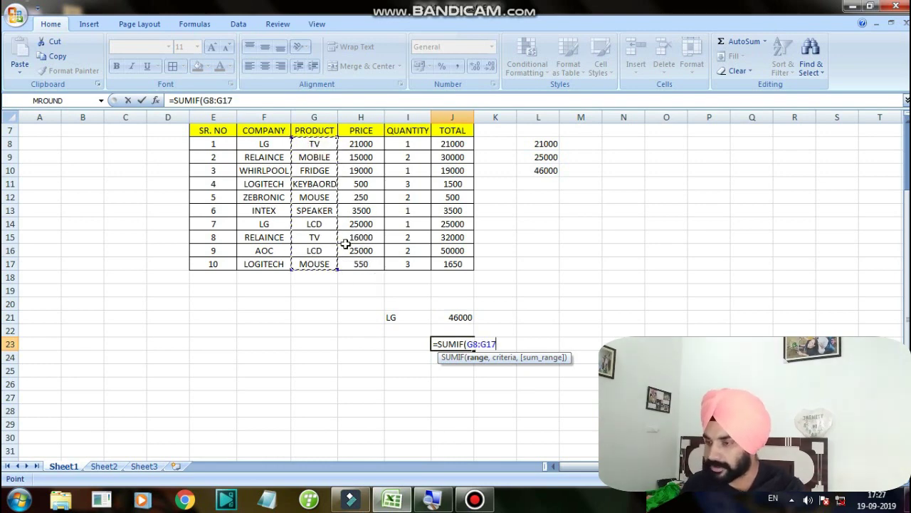
{"action": "type", "text": ","}
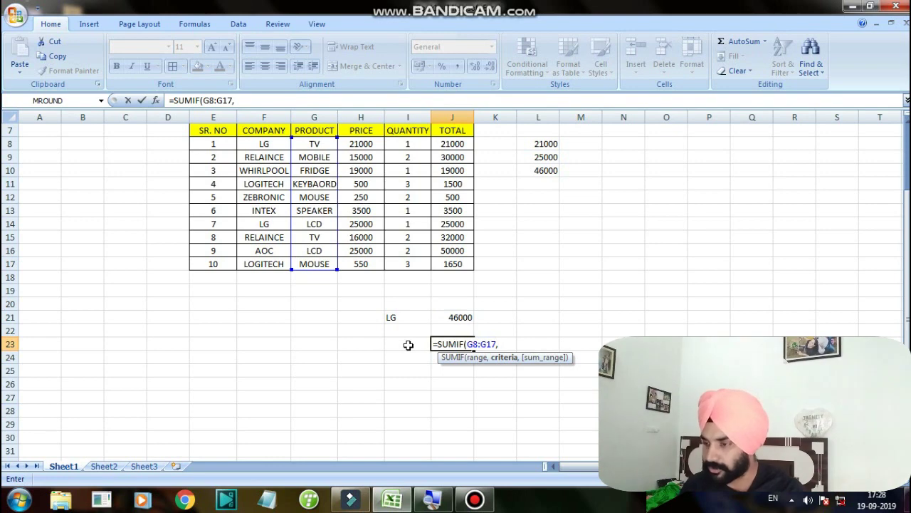
{"action": "left_click", "coordinate": [408, 344]}
{"action": "type", "text": ","}
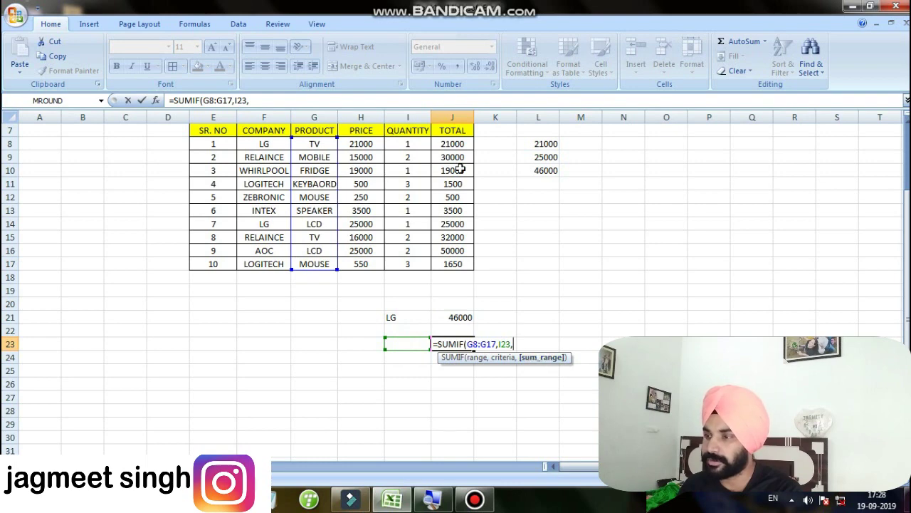
{"action": "left_click", "coordinate": [452, 143]}
{"action": "left_click_drag", "start_coordinate": [455, 204], "coordinate": [450, 263]}
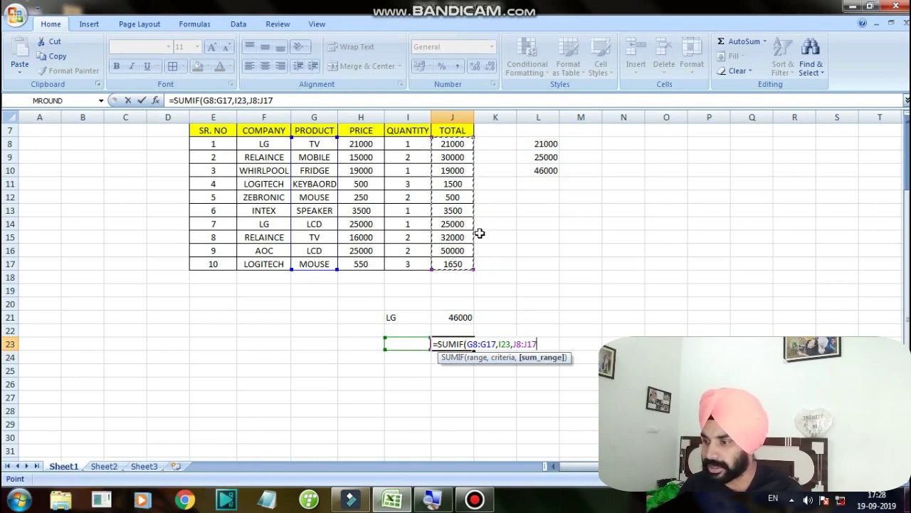
{"action": "type", "text": ")"}
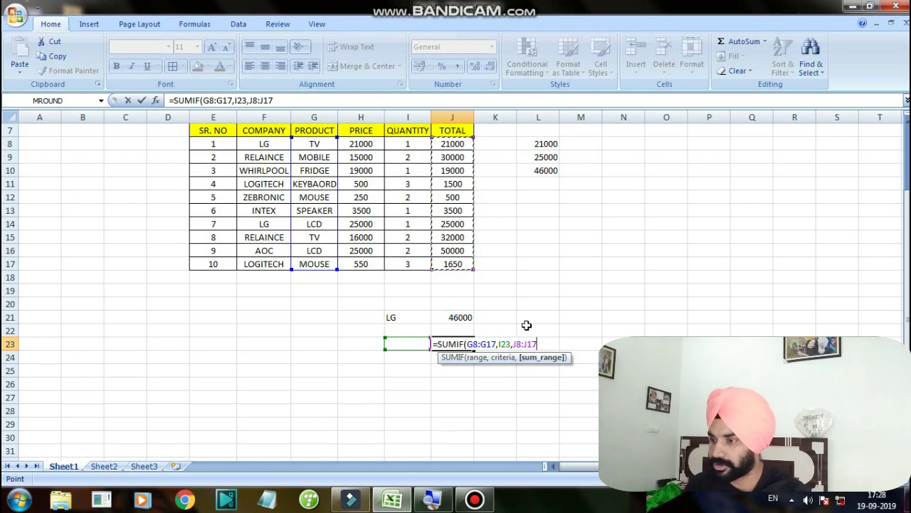
{"action": "key", "text": "Return"}
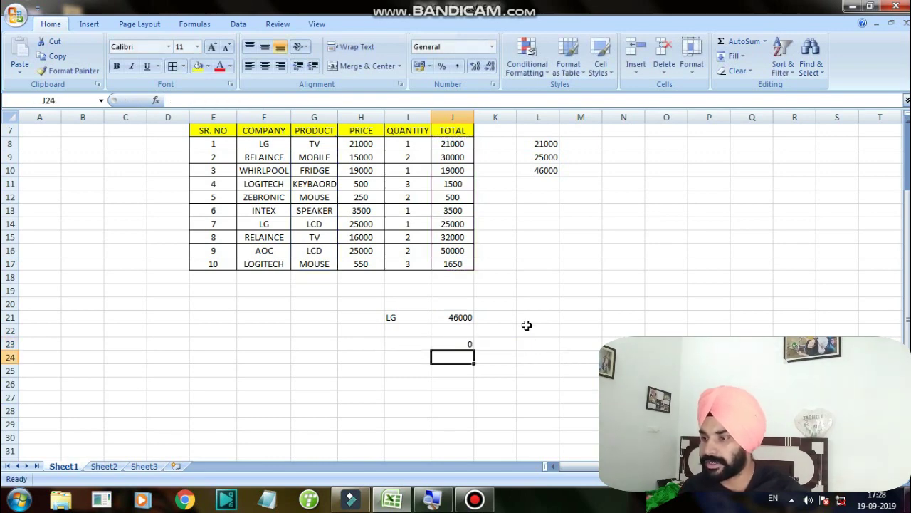
Enter TV as the product criterion in I23, giving 53000 in J23
{"action": "left_click", "coordinate": [400, 340]}
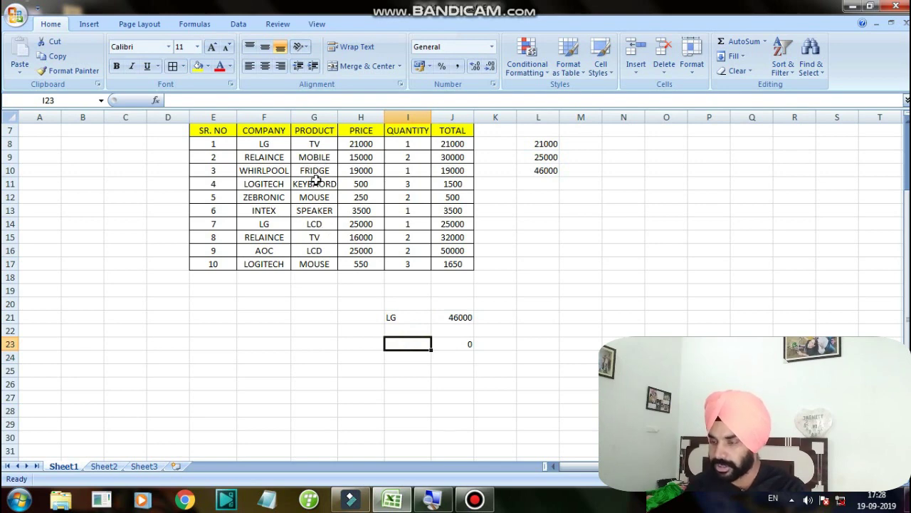
{"action": "type", "text": "TV"}
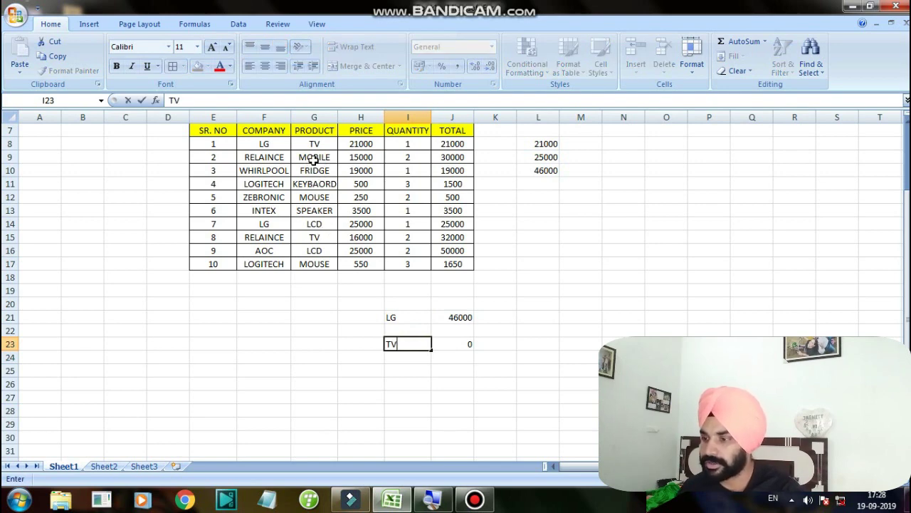
{"action": "key", "text": "Return"}
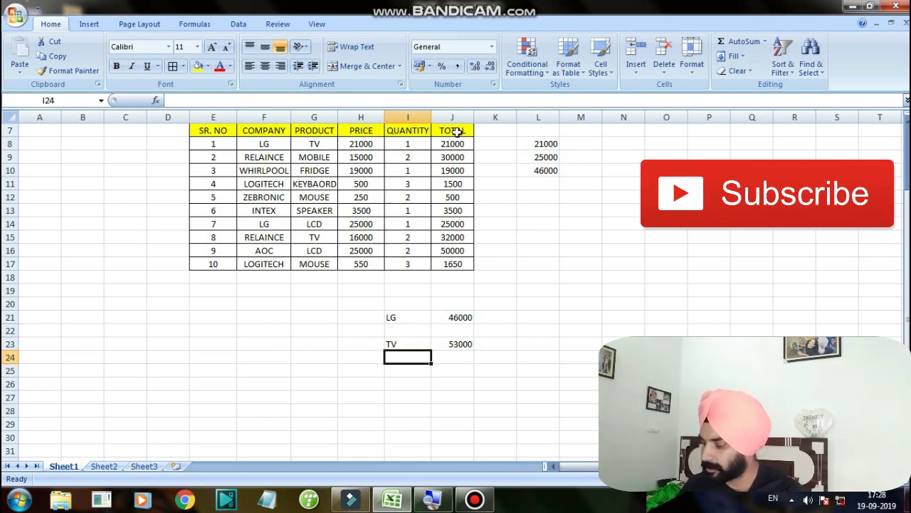
Enter the TV sales 21000 in N8 and 32000 in N9
{"action": "left_click", "coordinate": [621, 141]}
{"action": "type", "text": "121"}
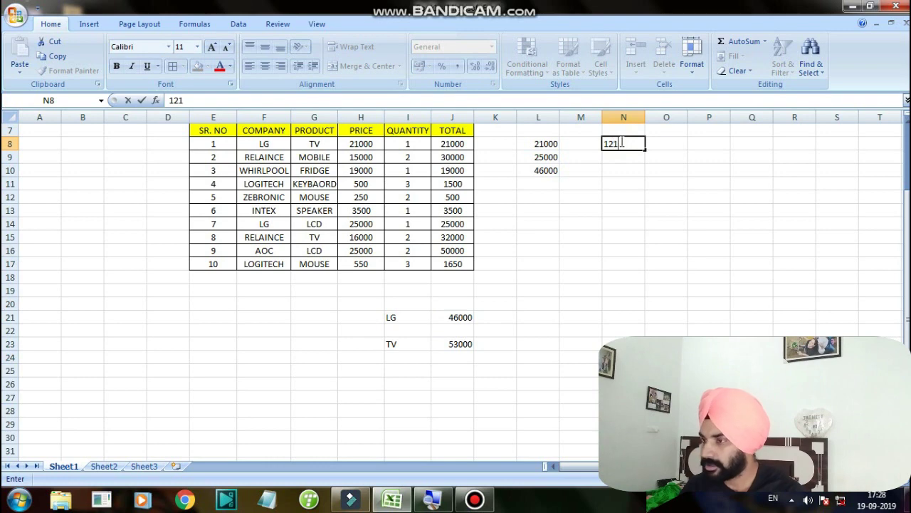
{"action": "type", "text": "000"}
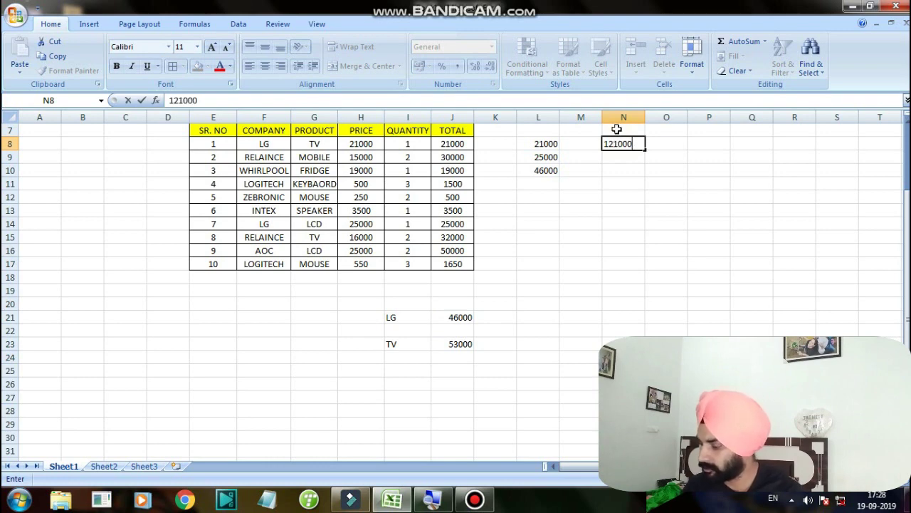
{"action": "key", "text": "BackSpace"}
{"action": "key", "text": "BackSpace"}
{"action": "key", "text": "BackSpace"}
{"action": "key", "text": "BackSpace"}
{"action": "key", "text": "BackSpace"}
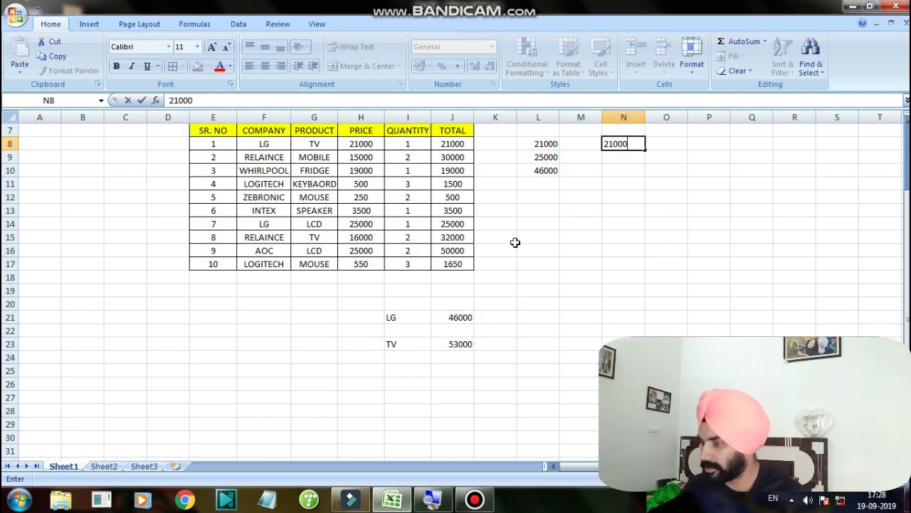
{"action": "key", "text": "Return"}
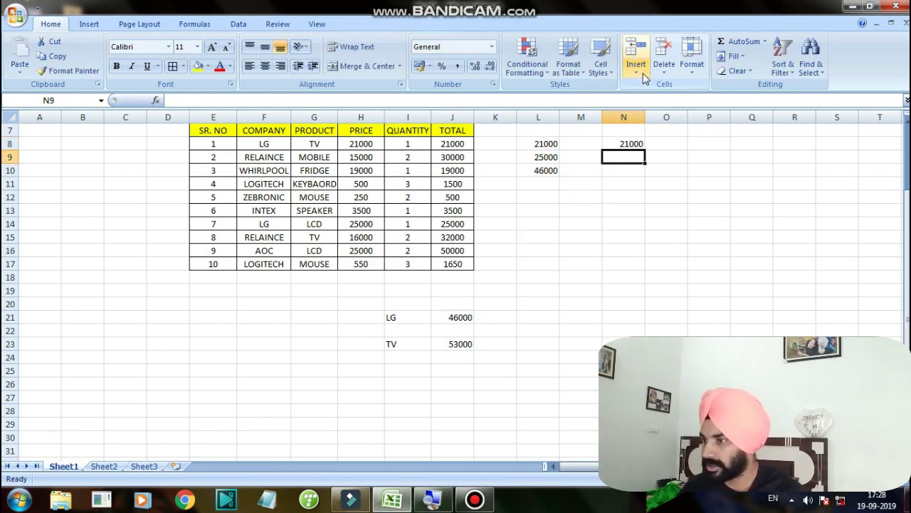
{"action": "type", "text": "32000"}
{"action": "left_click", "coordinate": [691, 183]}
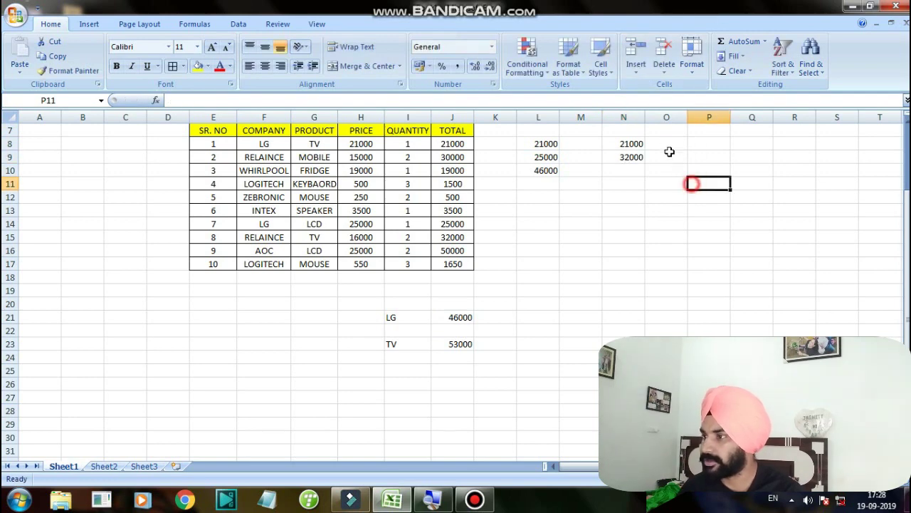
AutoSum N8:N9 into N10 to get 53000 and check its formula
{"action": "left_click_drag", "start_coordinate": [632, 143], "coordinate": [634, 171]}
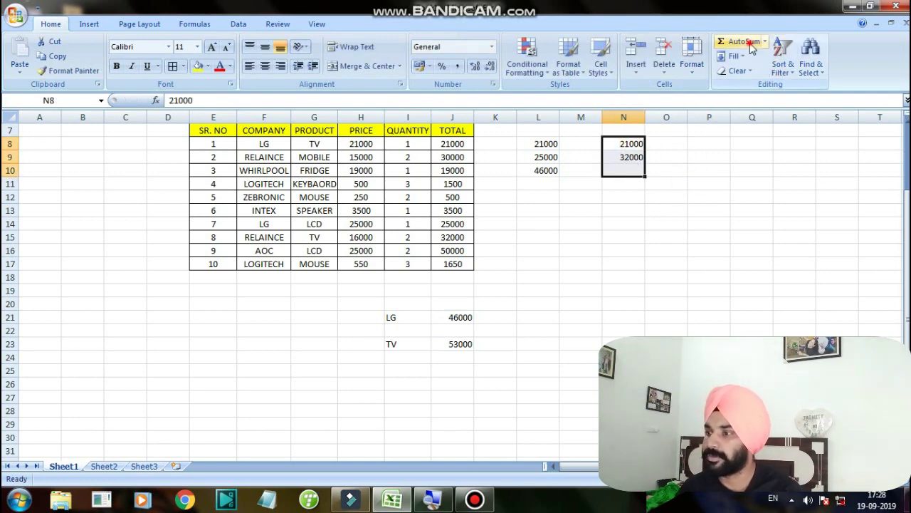
{"action": "left_click", "coordinate": [721, 40]}
{"action": "left_click", "coordinate": [677, 159]}
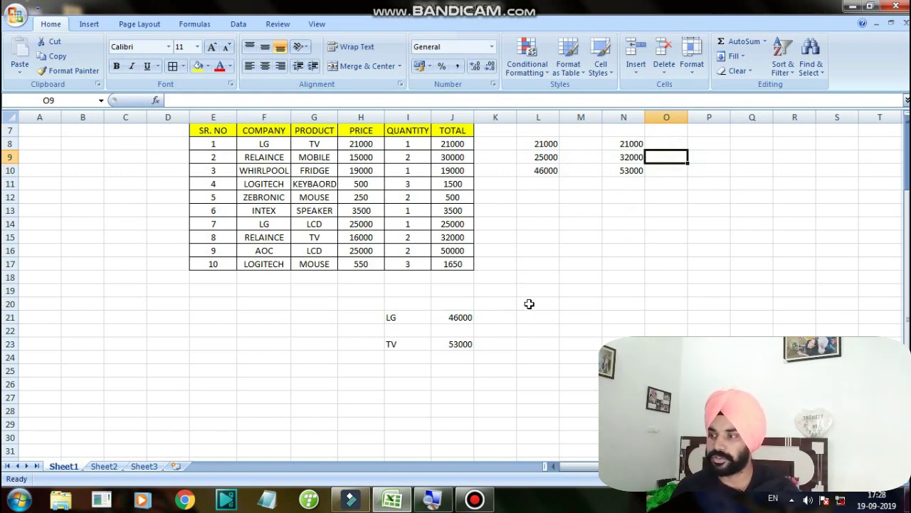
{"action": "left_click", "coordinate": [630, 173]}
{"action": "left_click", "coordinate": [540, 294]}
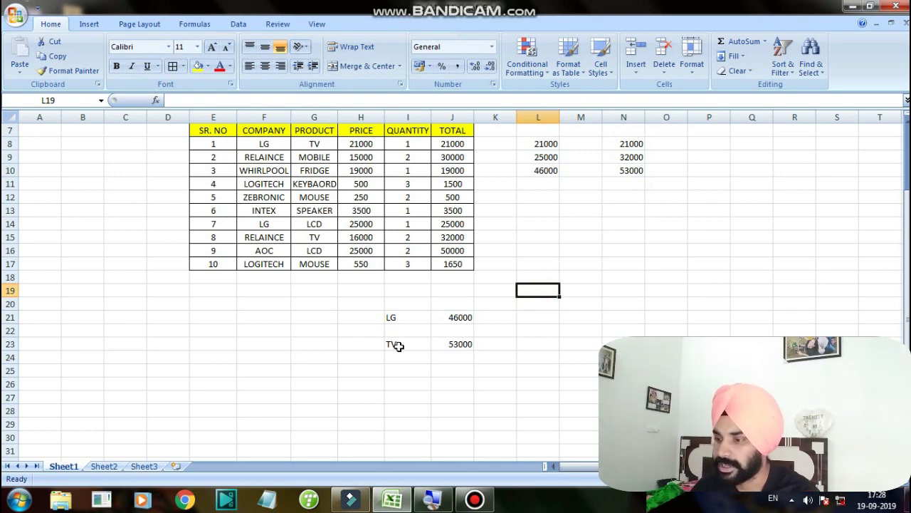
Give I23 List data validation with source =$G$8:$G$17, the PRODUCT cells
{"action": "left_click", "coordinate": [393, 369]}
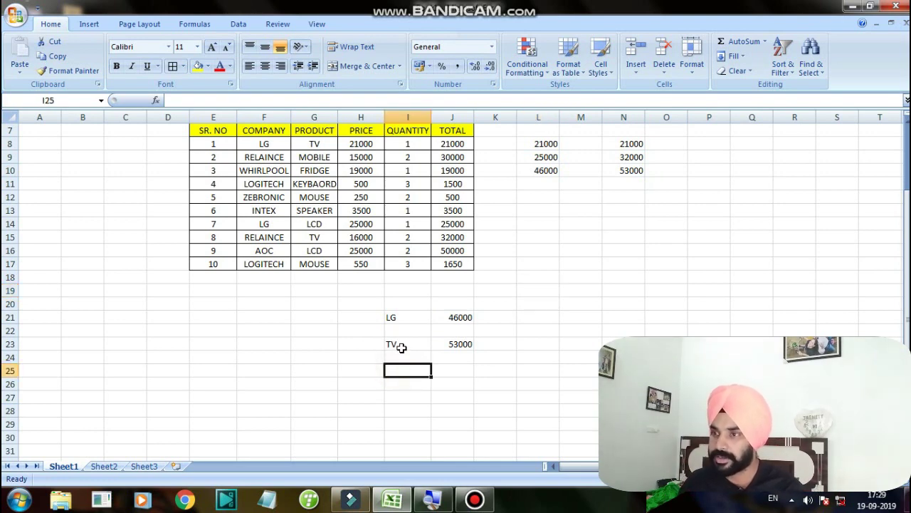
{"action": "left_click", "coordinate": [402, 346]}
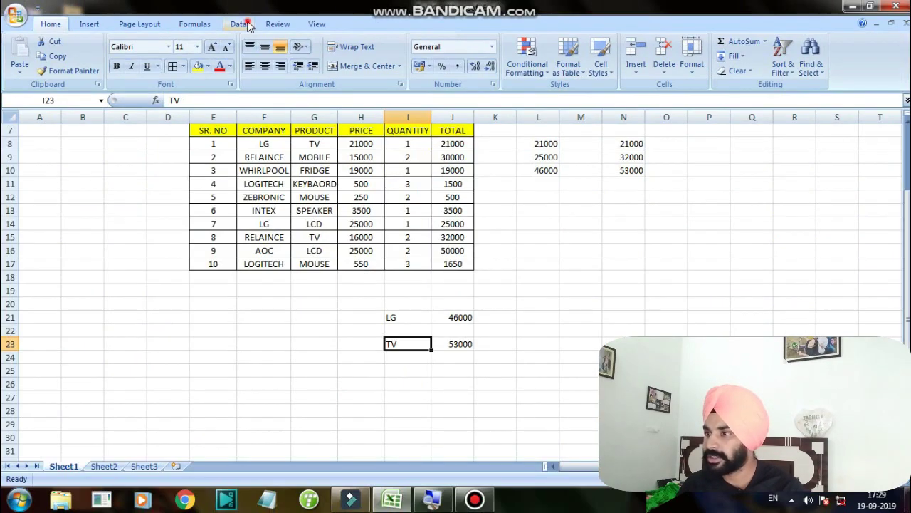
{"action": "left_click", "coordinate": [245, 27]}
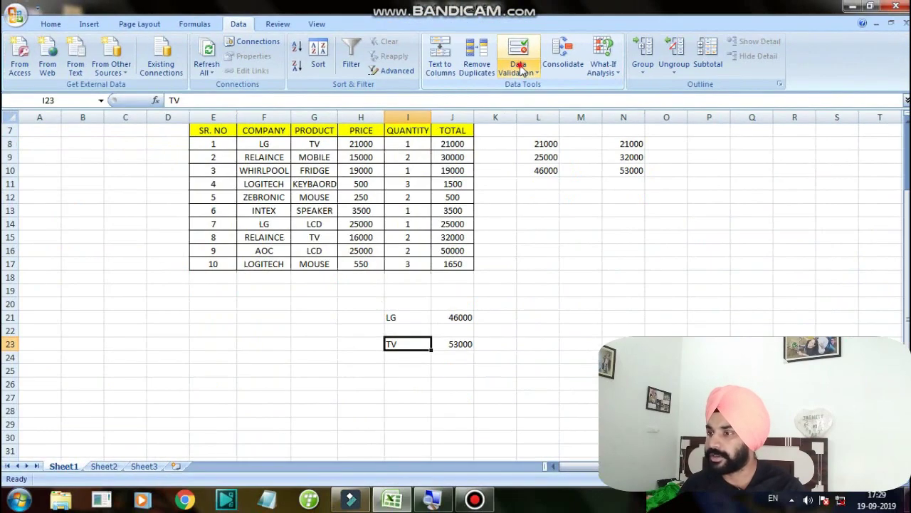
{"action": "left_click", "coordinate": [520, 64]}
{"action": "left_click", "coordinate": [531, 88]}
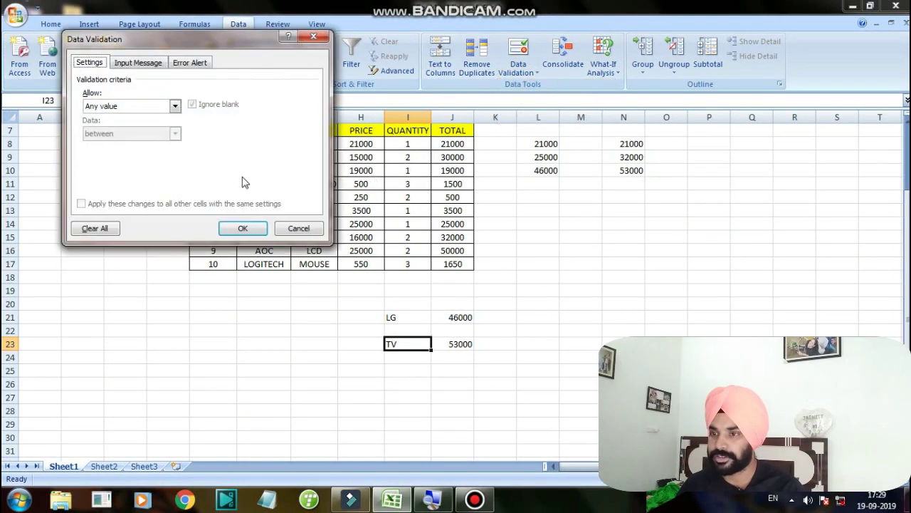
{"action": "left_click", "coordinate": [134, 108]}
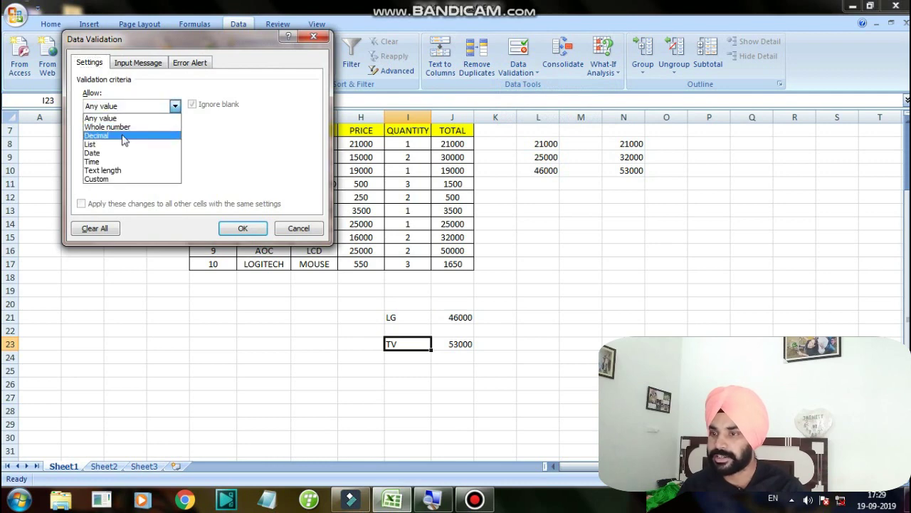
{"action": "left_click", "coordinate": [112, 145]}
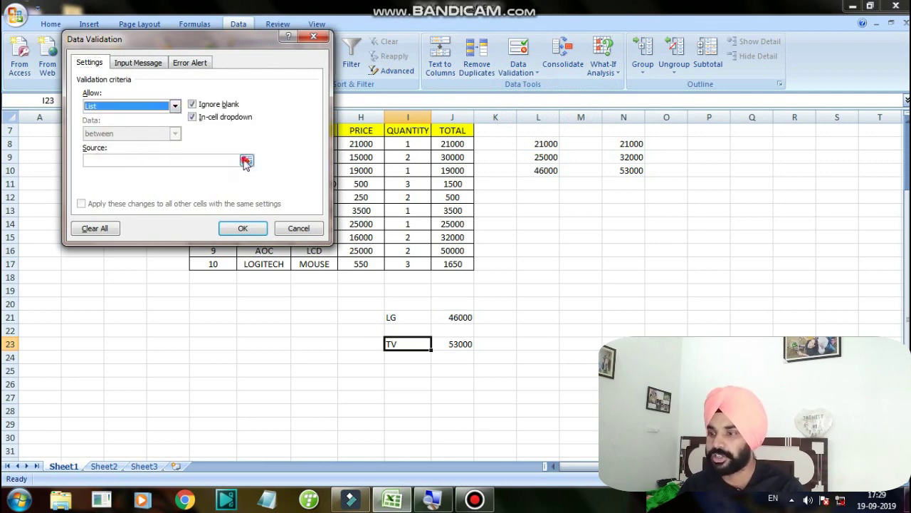
{"action": "left_click", "coordinate": [247, 161]}
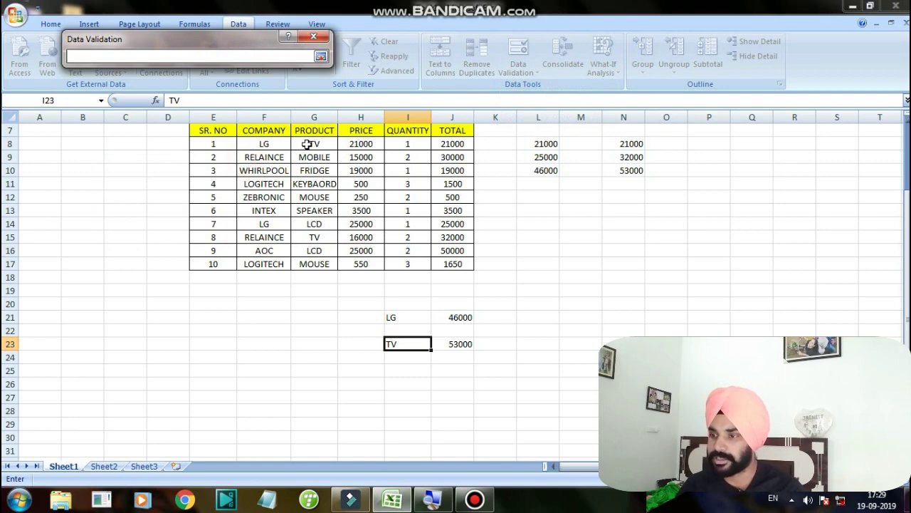
{"action": "left_click_drag", "start_coordinate": [307, 144], "coordinate": [321, 267]}
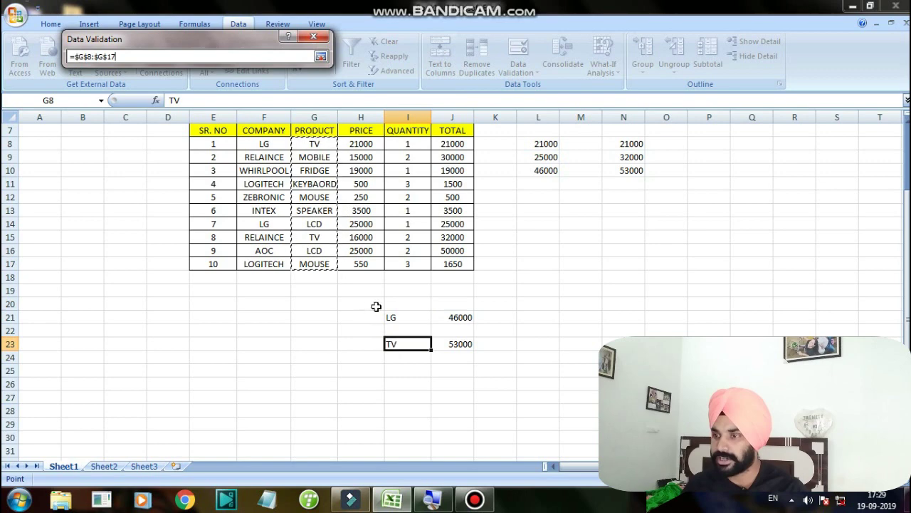
{"action": "left_click", "coordinate": [320, 58]}
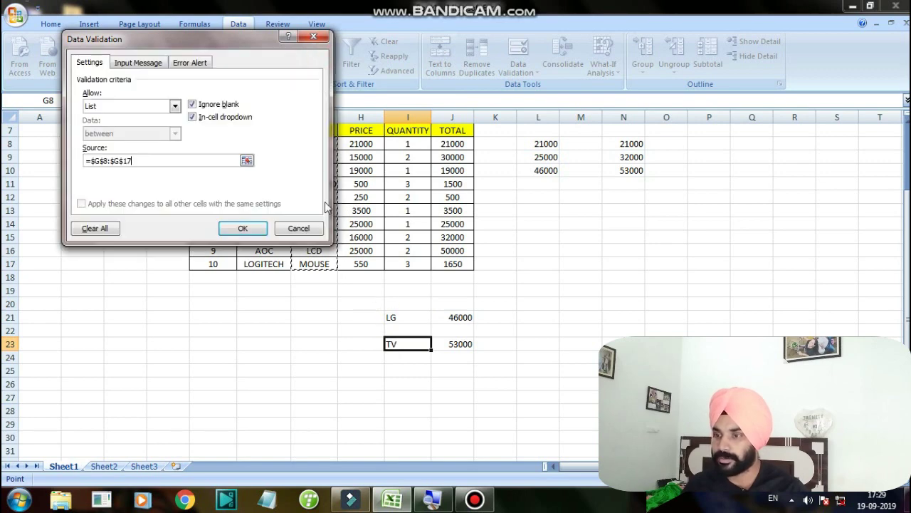
{"action": "left_click", "coordinate": [256, 226]}
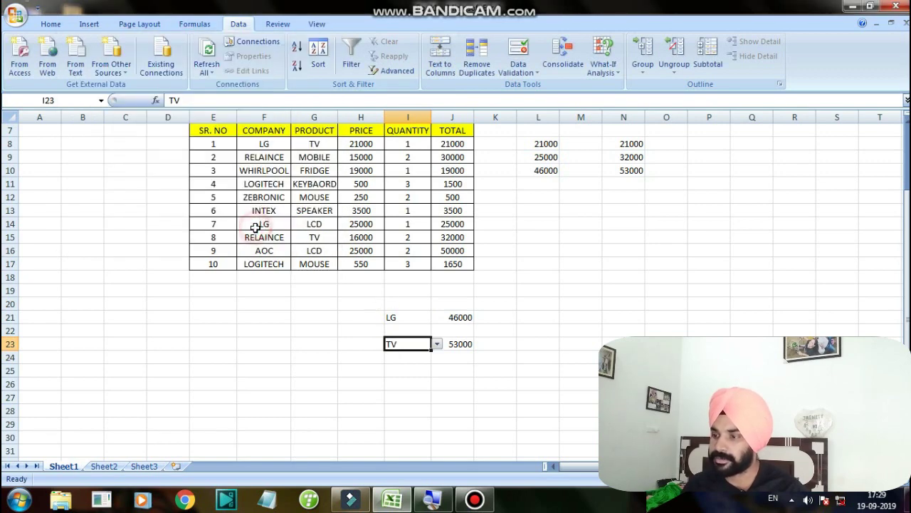
Choose MOUSE, then SPEAKER, from I23's dropdown so J23 shows 3500
{"action": "left_click", "coordinate": [437, 345]}
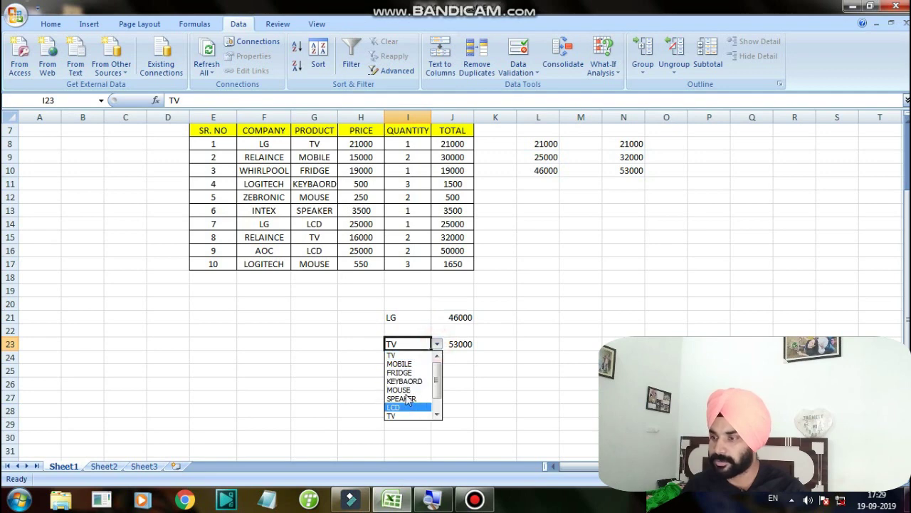
{"action": "left_click", "coordinate": [403, 390]}
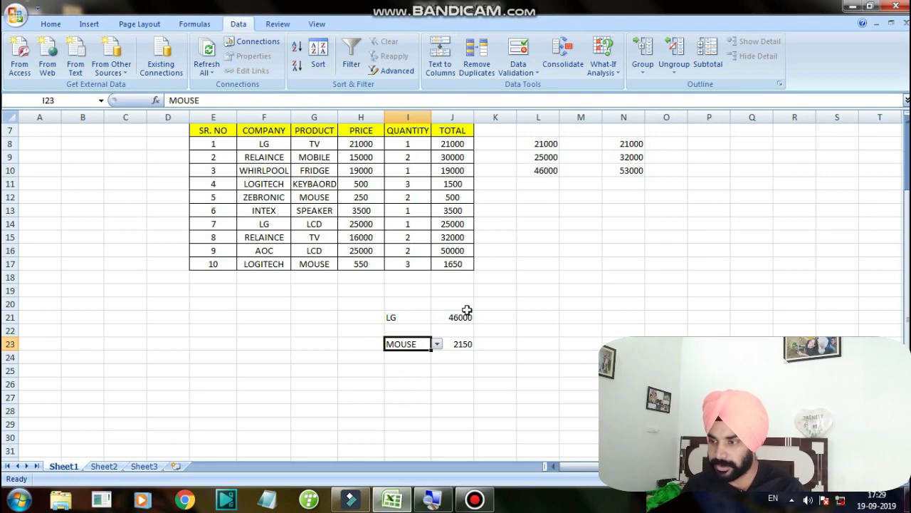
{"action": "left_click", "coordinate": [438, 344]}
{"action": "left_click", "coordinate": [401, 381]}
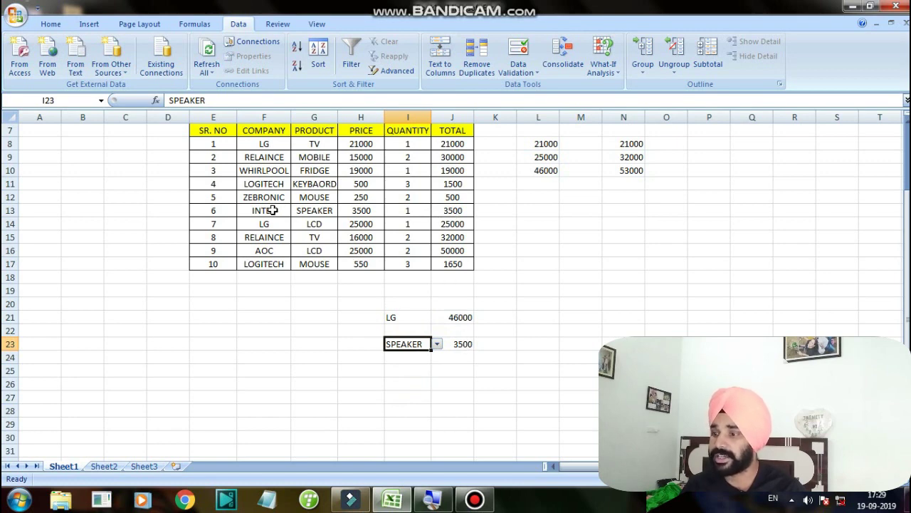
{"action": "left_click", "coordinate": [446, 372]}
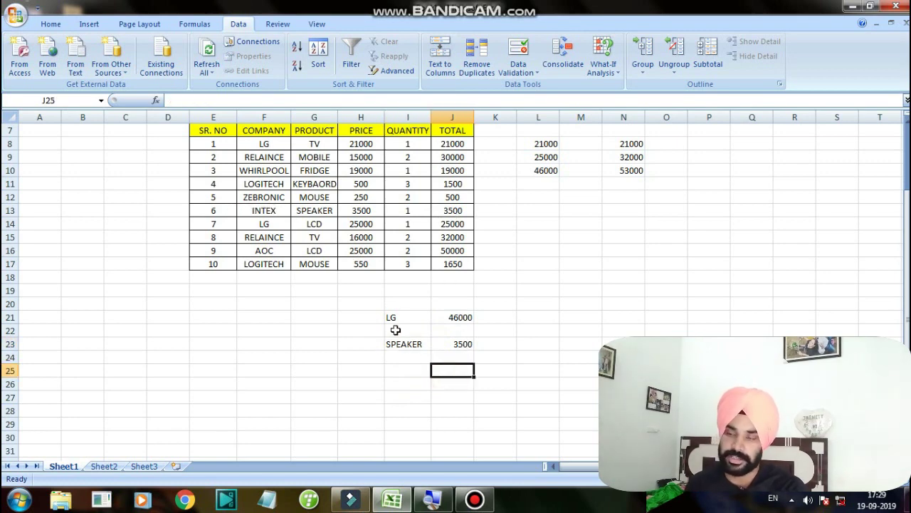